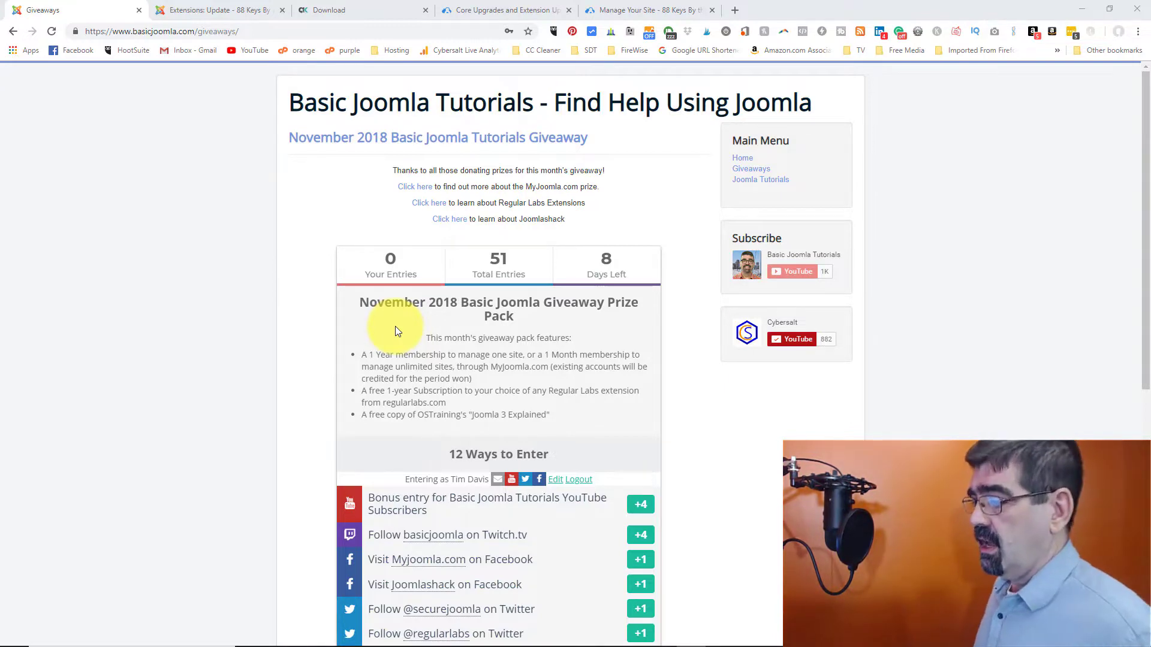
Select both Akeeba packages in the Extensions: Update list and update them; the download fails with error 403
{"action": "left_click", "coordinate": [211, 16]}
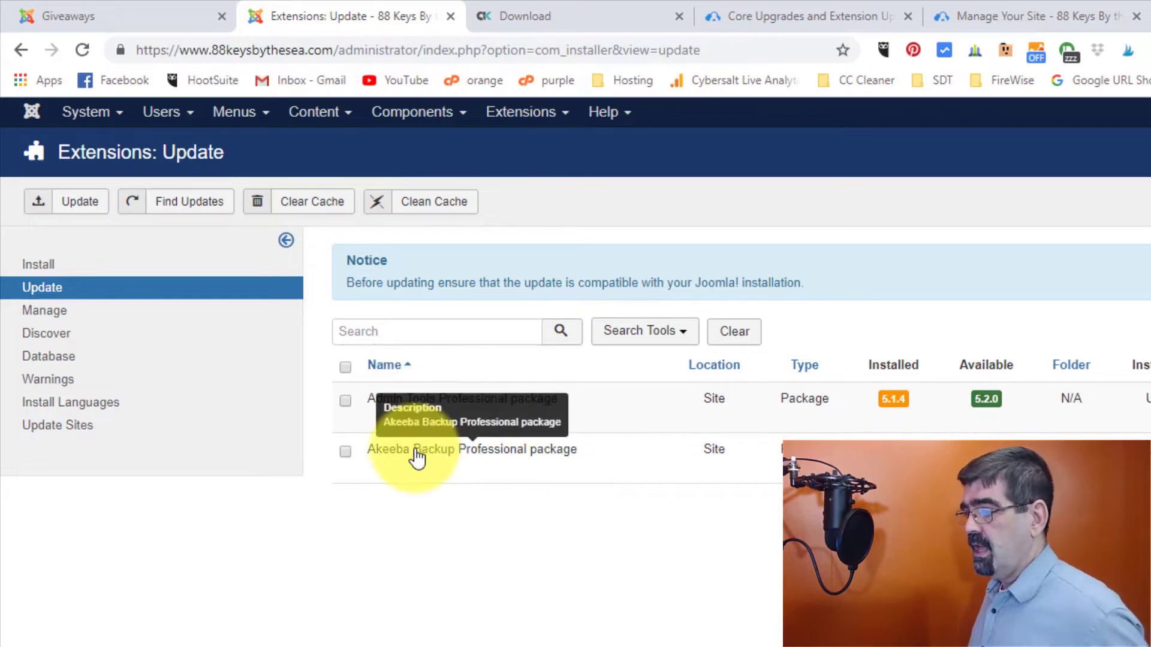
{"action": "left_click", "coordinate": [345, 367]}
{"action": "left_click", "coordinate": [76, 211]}
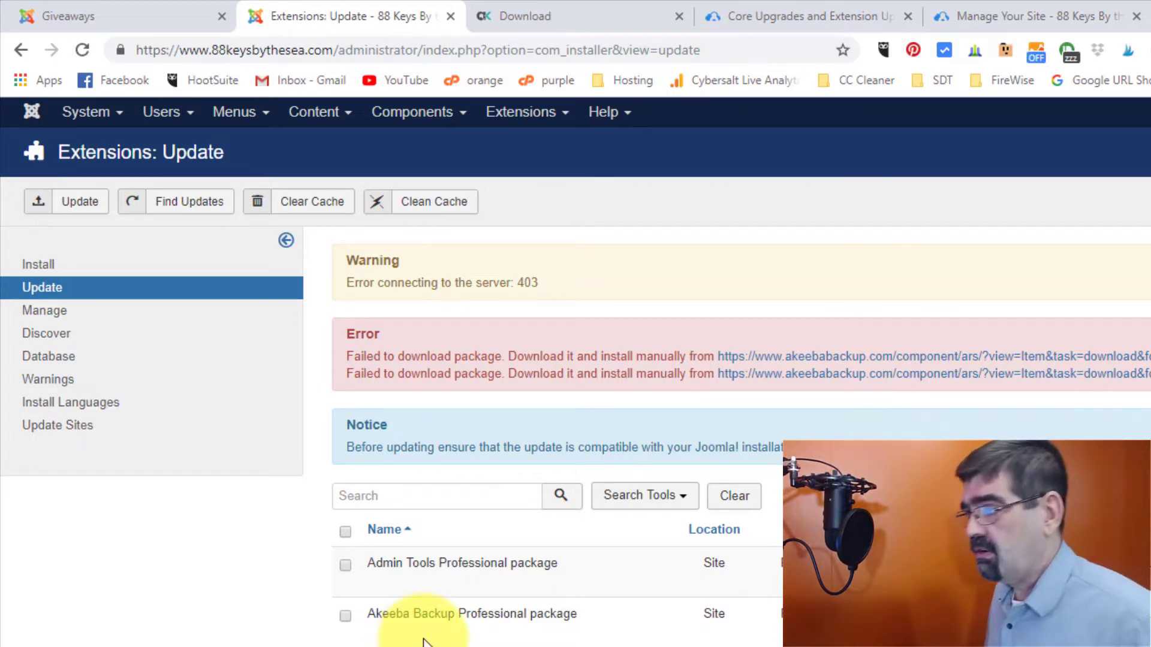
Save the Akeeba Backup Pro v6.3.0 package zip from the Backup Products download list into the akeeba folder
{"action": "left_click", "coordinate": [603, 23]}
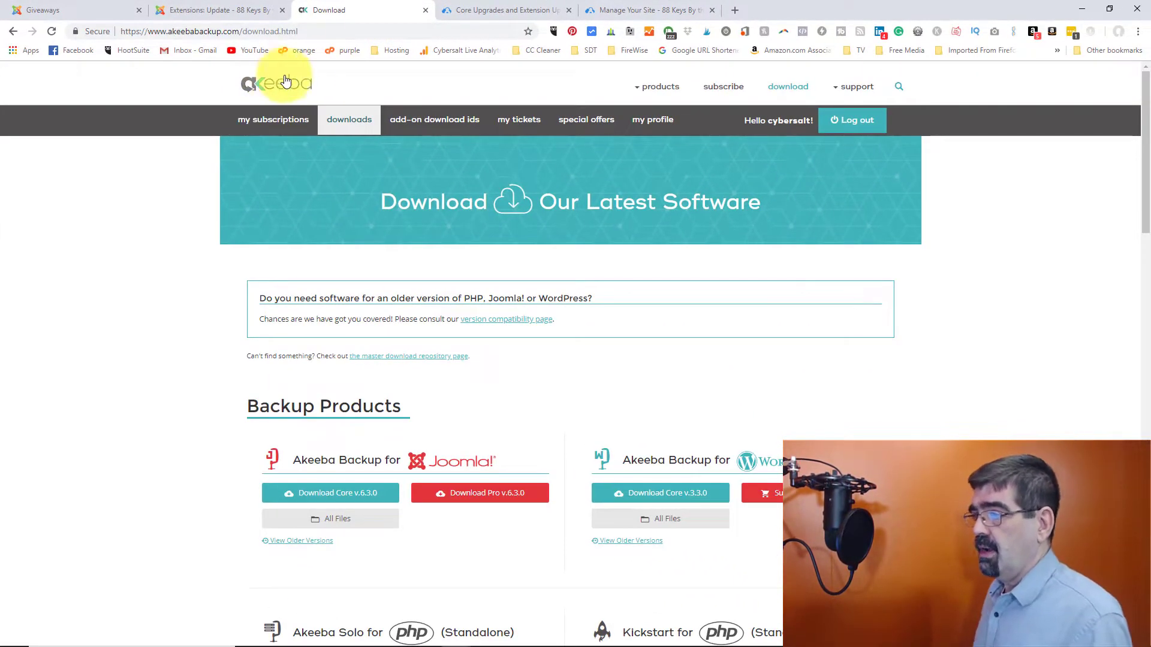
{"action": "scroll", "coordinate": [156, 249], "scroll_direction": "down", "scroll_amount": 3}
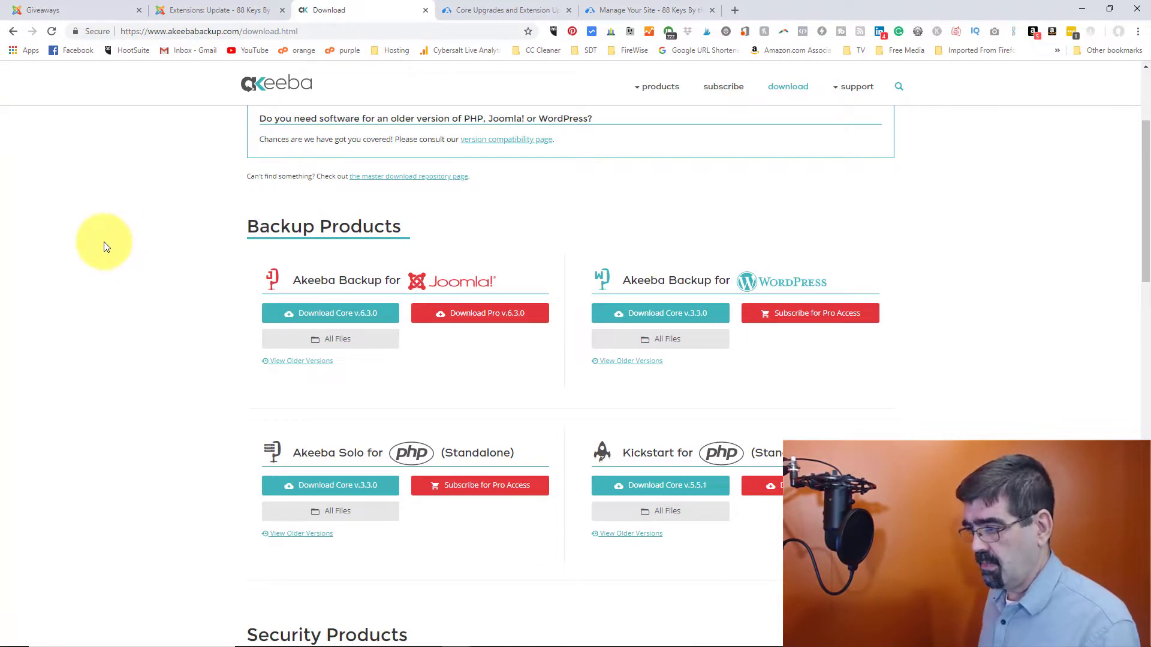
{"action": "left_click", "coordinate": [484, 315]}
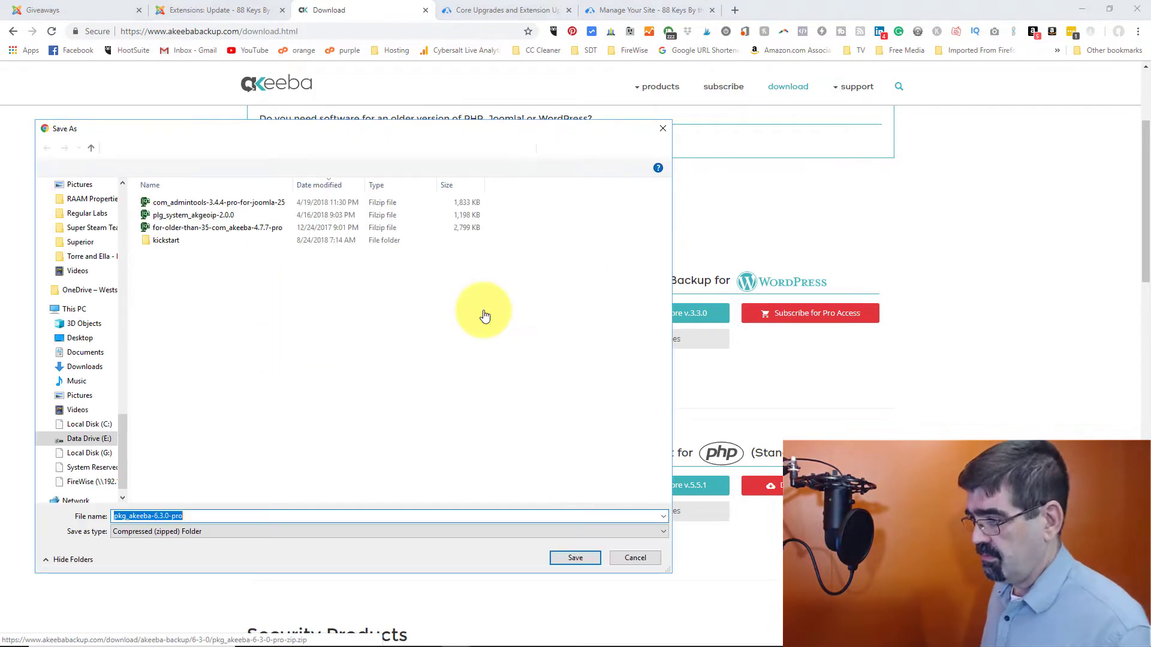
{"action": "left_click", "coordinate": [566, 559]}
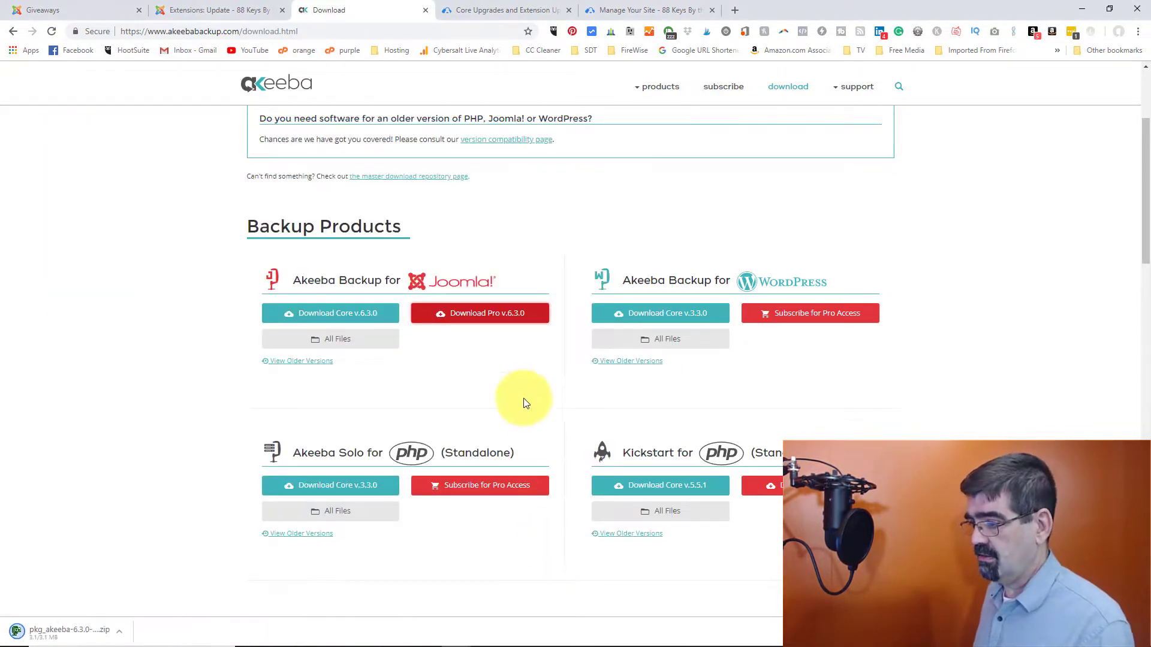
Save the Admin Tools Pro v5.2.0 zip from Security Products, cancelling the duplicate Save As dialog
{"action": "scroll", "coordinate": [524, 396], "scroll_direction": "down", "scroll_amount": 2}
{"action": "scroll", "coordinate": [527, 391], "scroll_direction": "down", "scroll_amount": 3}
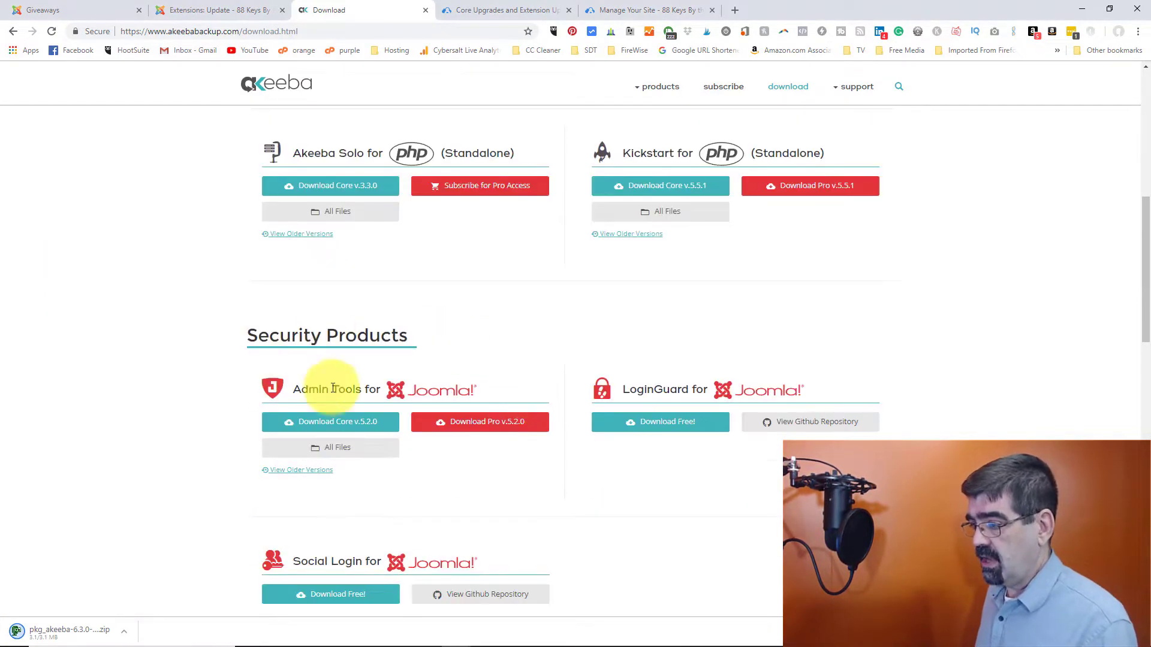
{"action": "left_click", "coordinate": [492, 425]}
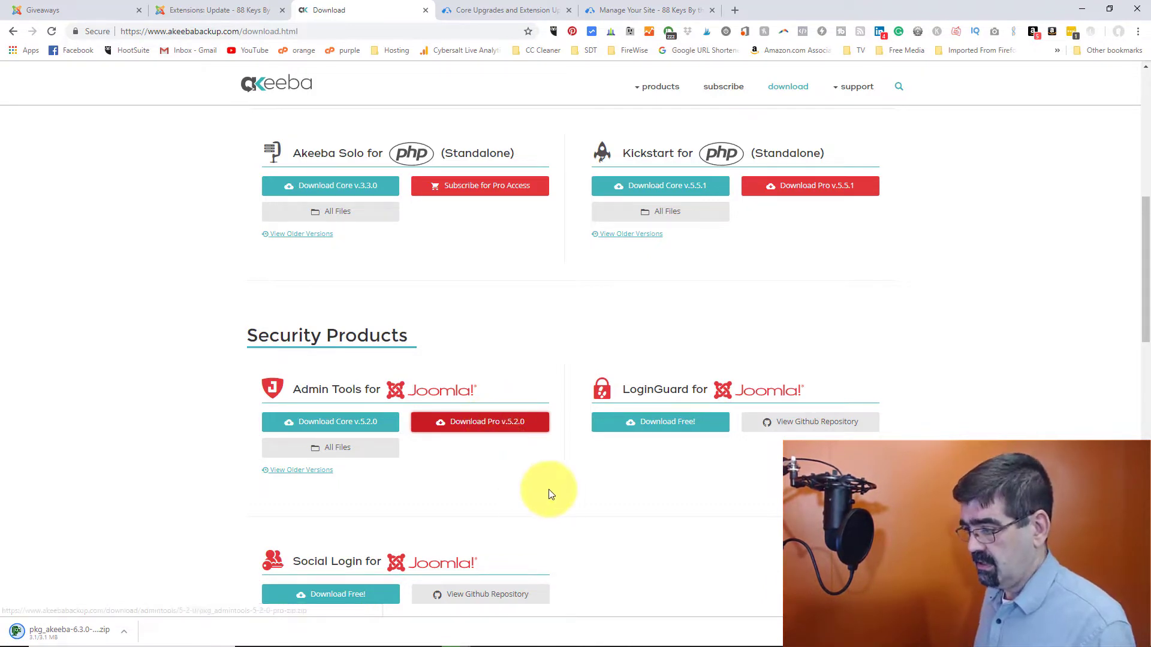
{"action": "left_click", "coordinate": [493, 428]}
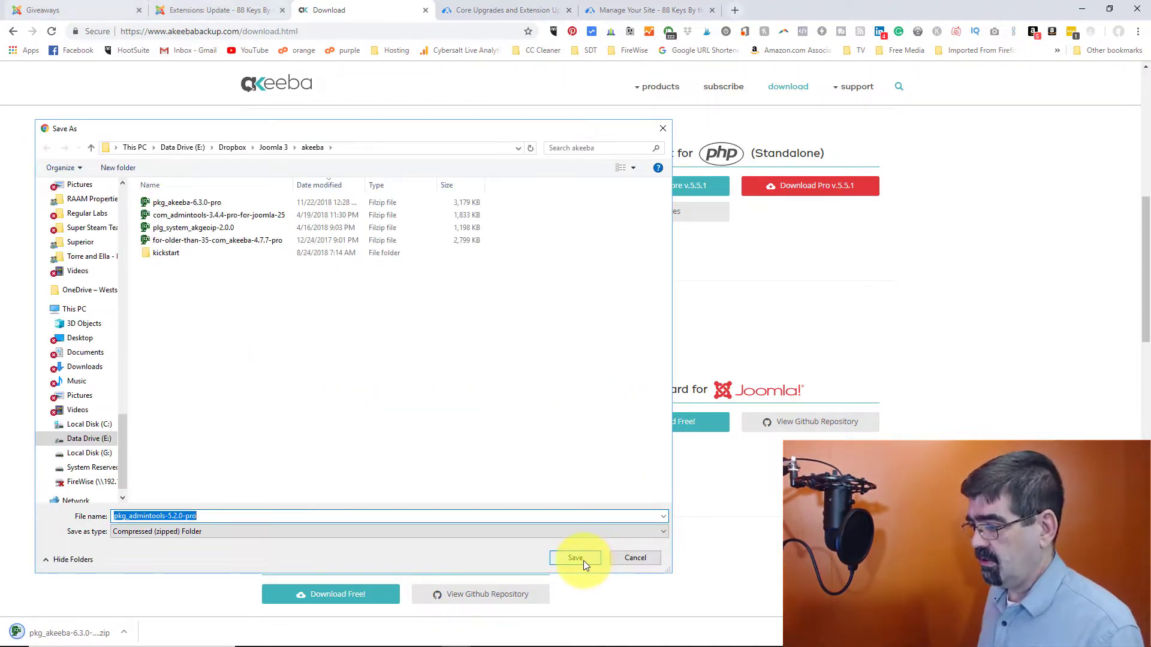
{"action": "left_click", "coordinate": [584, 560]}
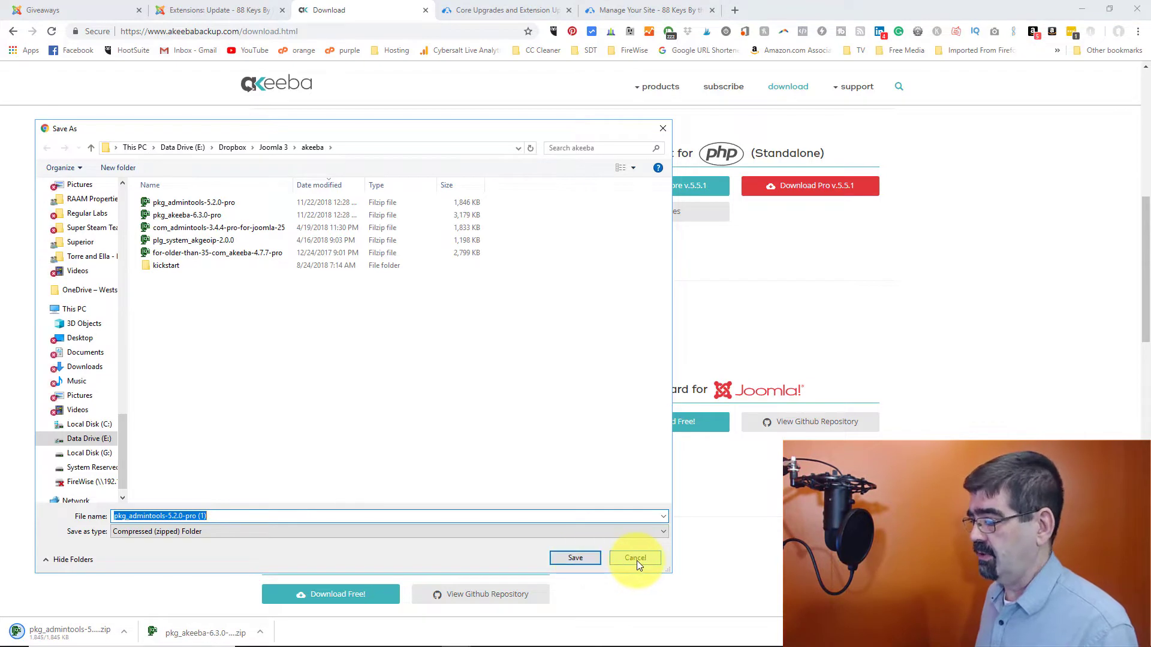
{"action": "left_click", "coordinate": [637, 560]}
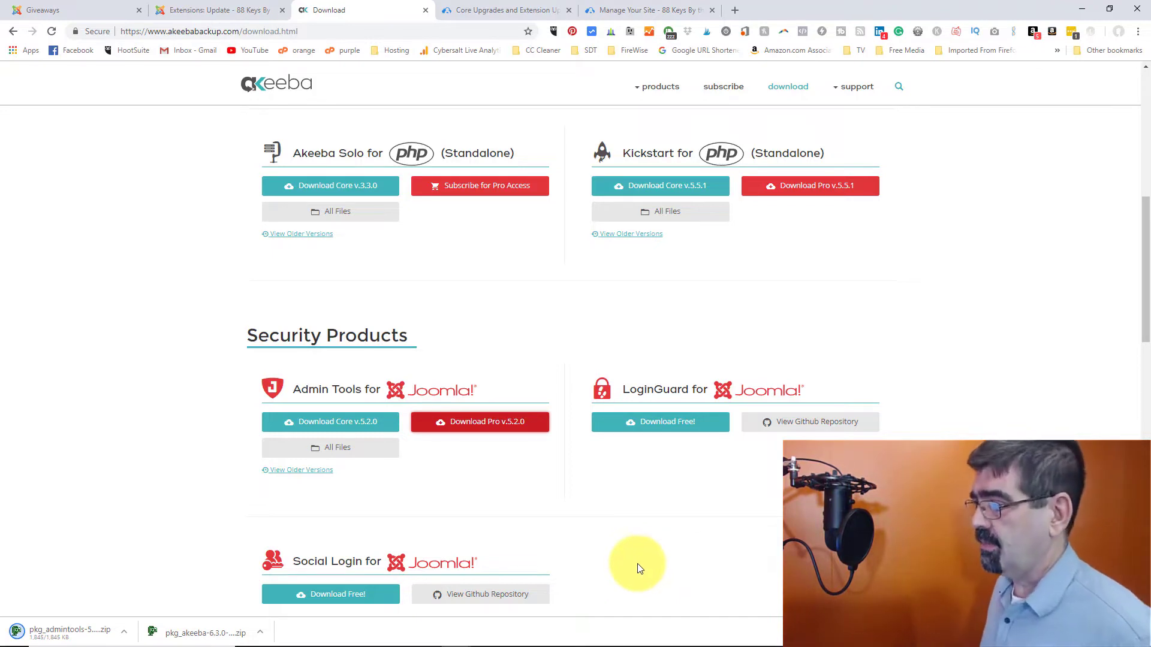
Review the Extension Updates list of sites needing Akeeba Backup Professional 6.3.0 and Admin Tools Professional 5.2.0
{"action": "left_click", "coordinate": [492, 9]}
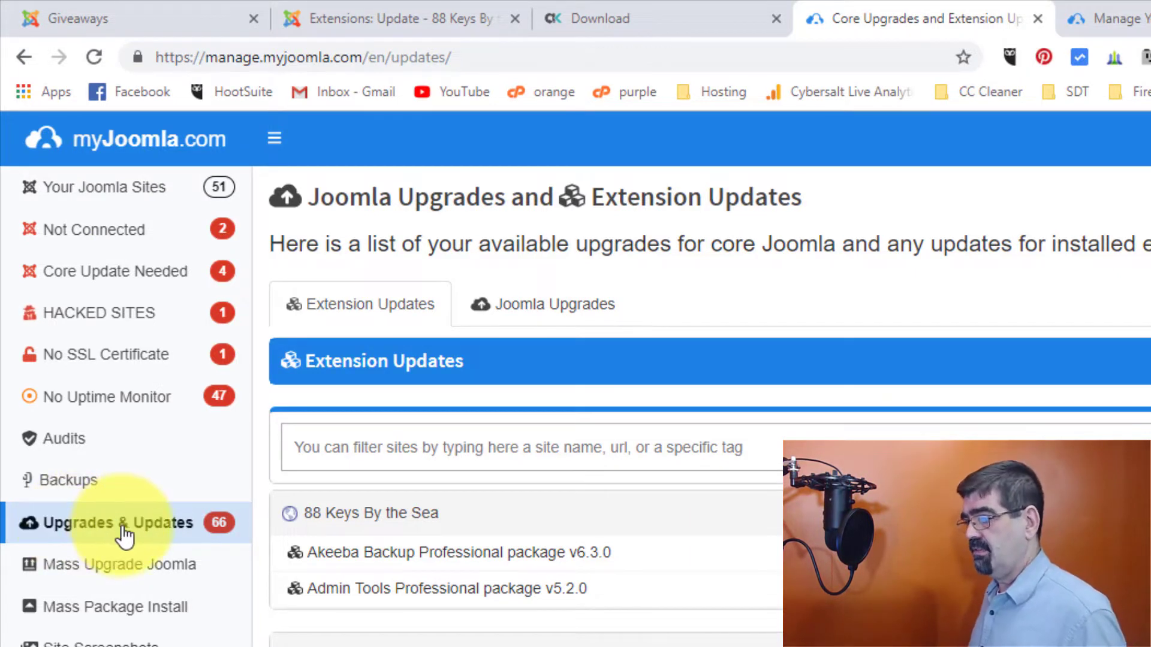
{"action": "mouse_move", "coordinate": [366, 515]}
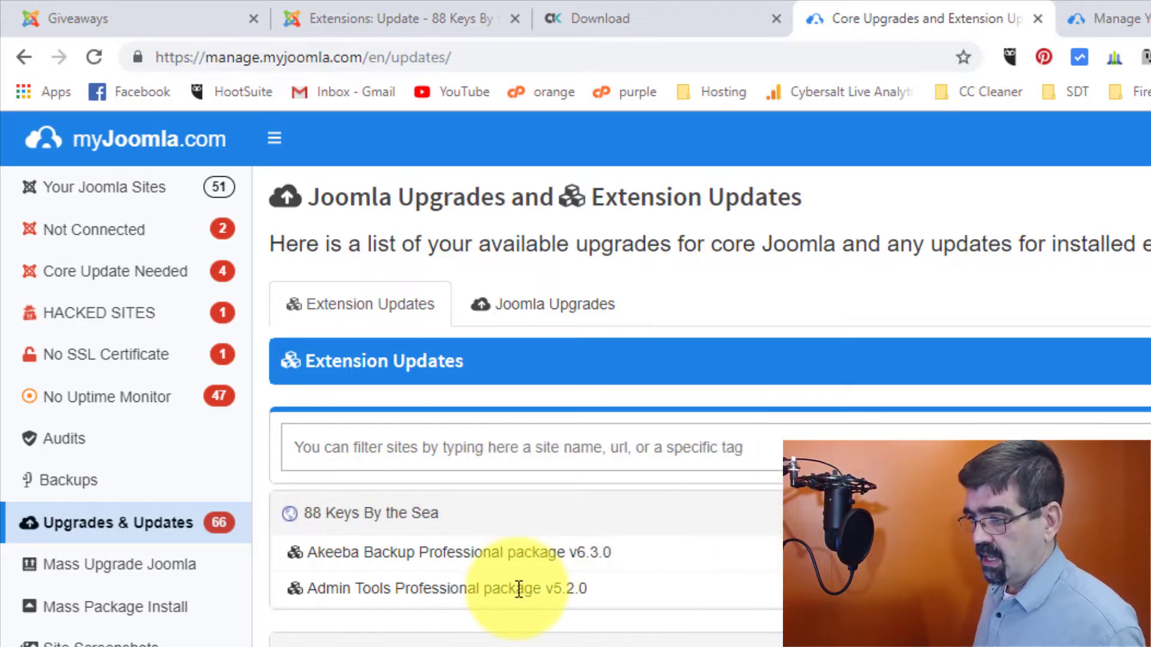
{"action": "scroll", "coordinate": [519, 589], "scroll_direction": "down", "scroll_amount": 3}
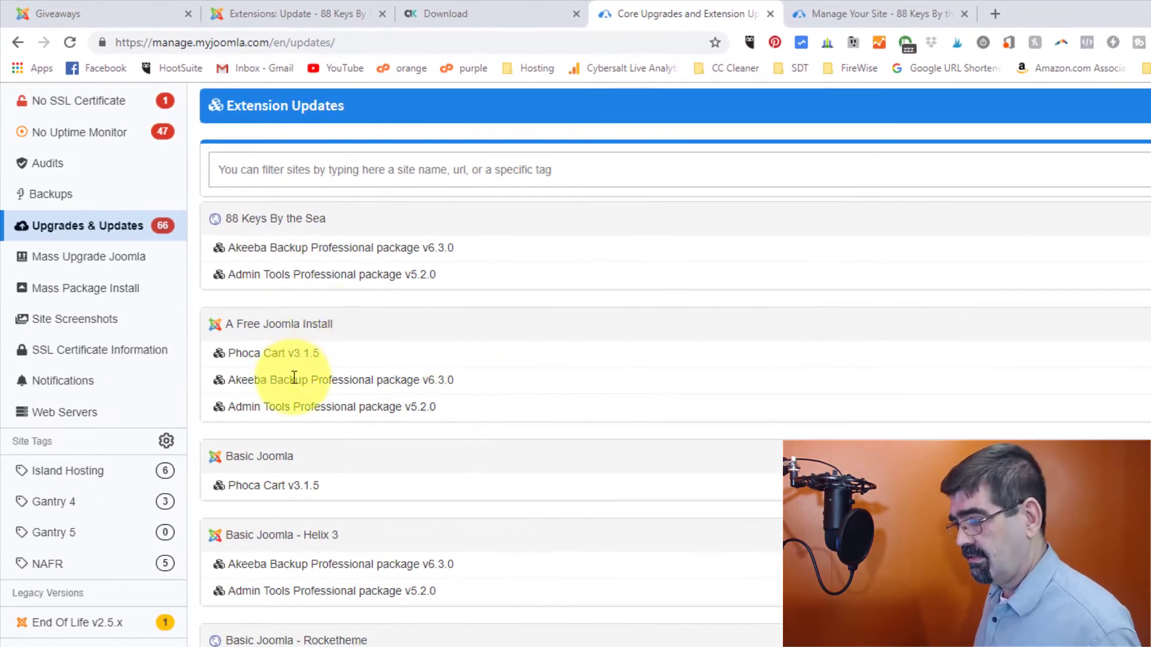
{"action": "scroll", "coordinate": [531, 405], "scroll_direction": "down", "scroll_amount": 3}
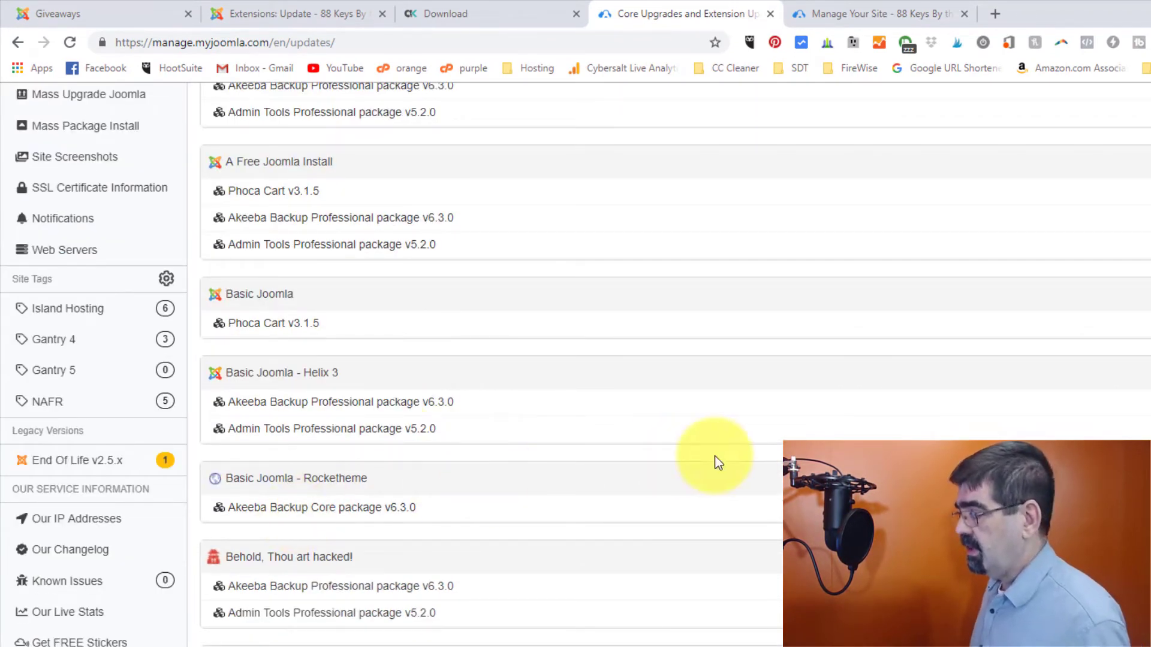
{"action": "scroll", "coordinate": [728, 464], "scroll_direction": "up", "scroll_amount": 3}
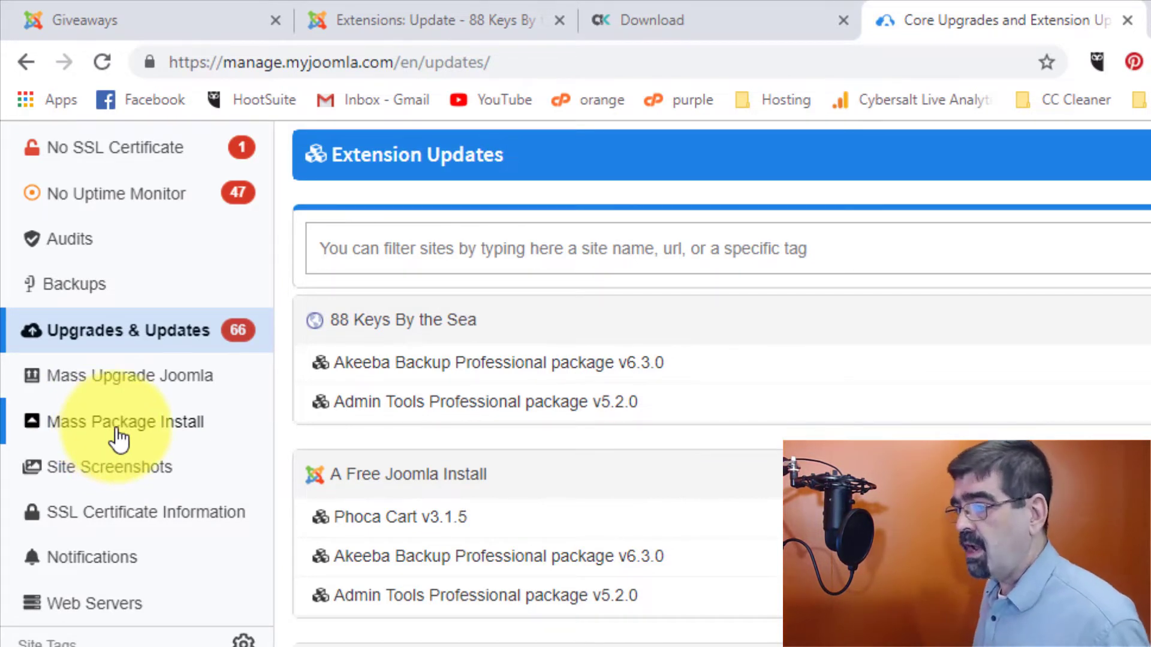
Open the Backups page and look over each site's last backup time and status
{"action": "left_click", "coordinate": [54, 286]}
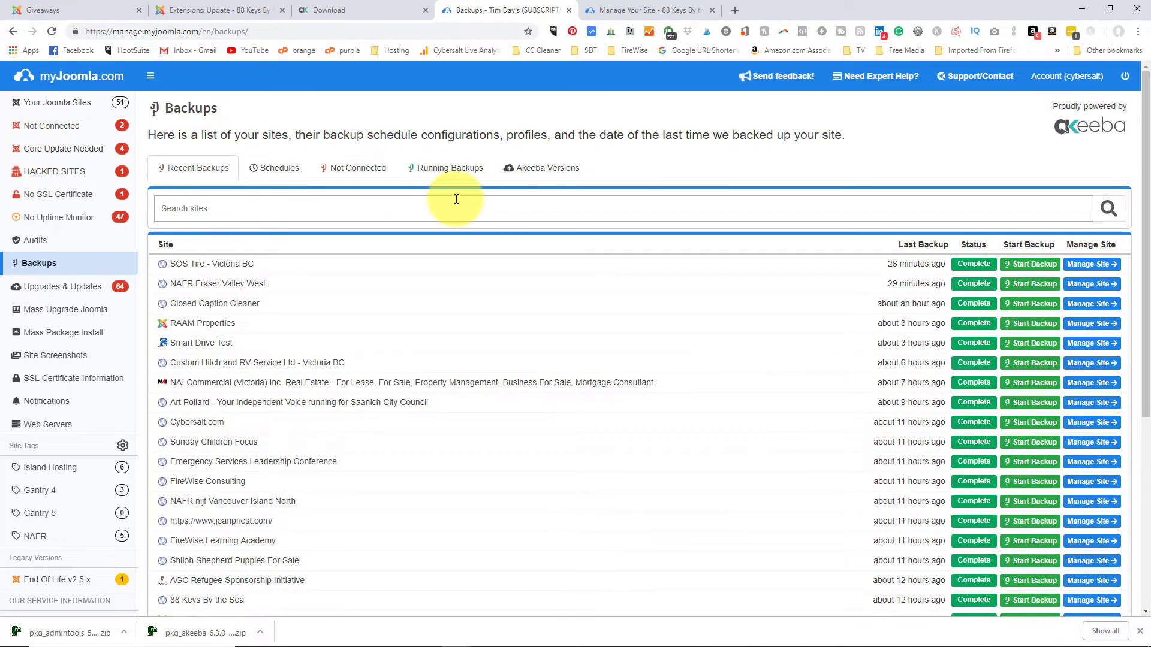
{"action": "scroll", "coordinate": [640, 286], "scroll_direction": "down", "scroll_amount": 4}
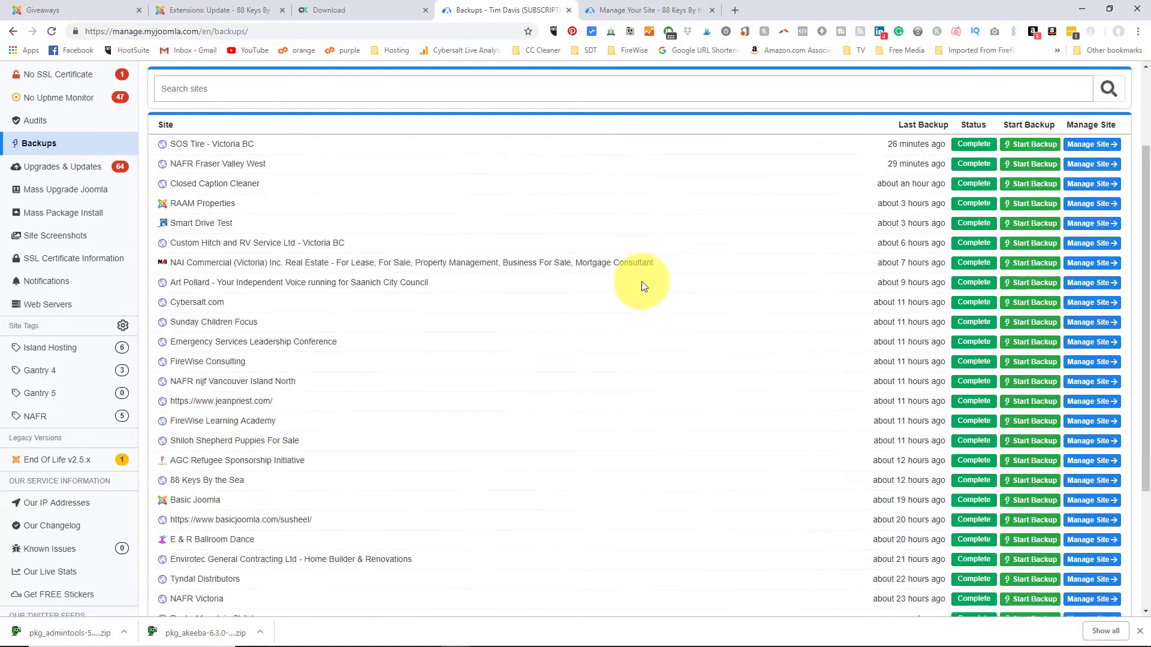
{"action": "scroll", "coordinate": [775, 265], "scroll_direction": "down", "scroll_amount": 2}
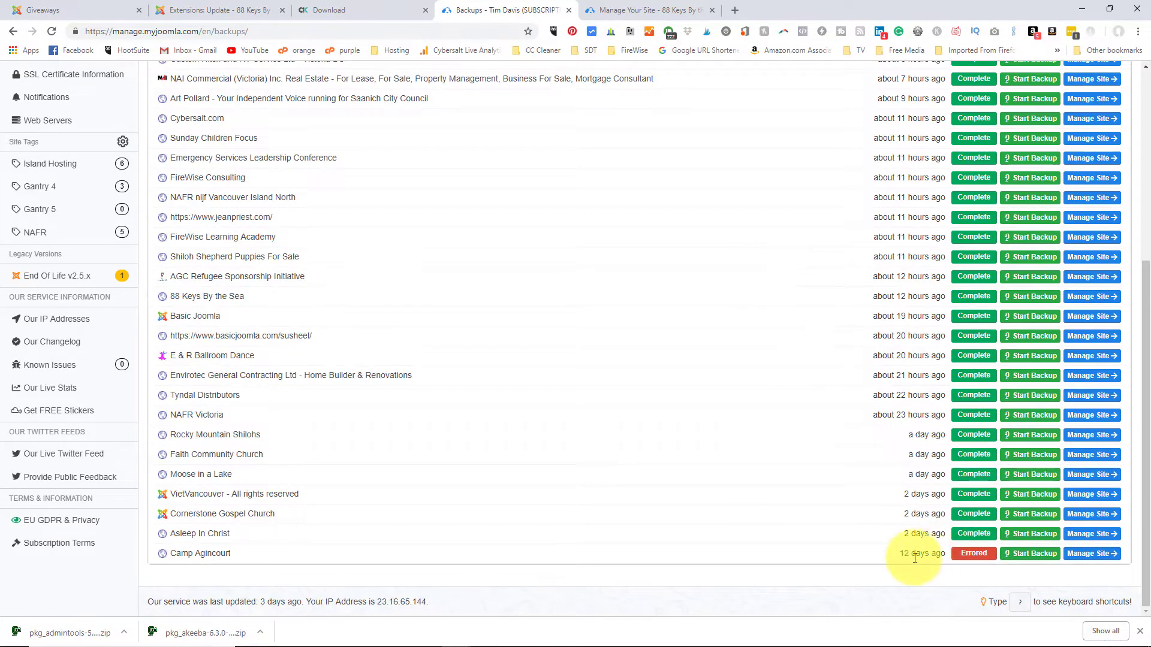
{"action": "mouse_move", "coordinate": [915, 557]}
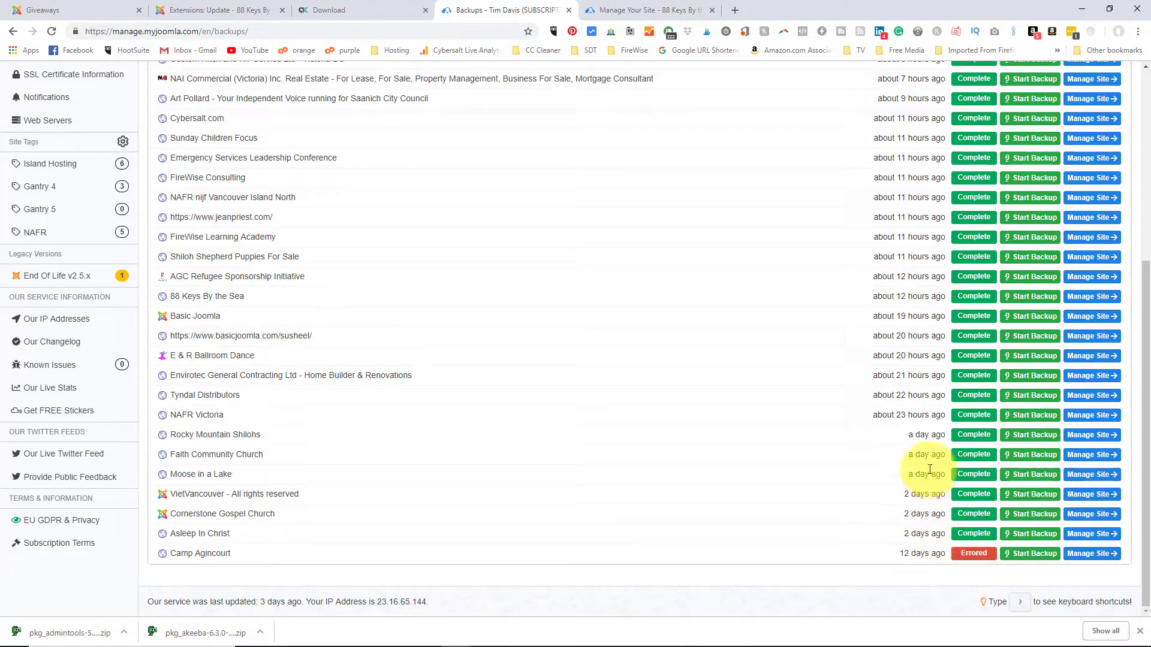
{"action": "scroll", "coordinate": [899, 206], "scroll_direction": "up", "scroll_amount": 4}
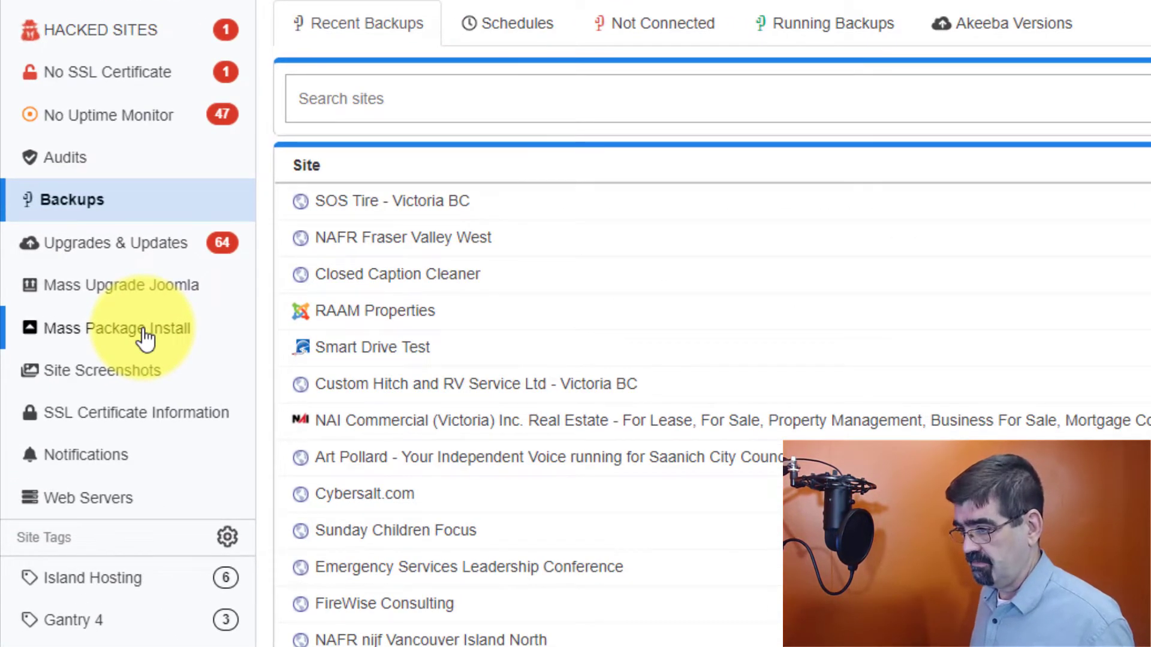
{"action": "left_click", "coordinate": [145, 340]}
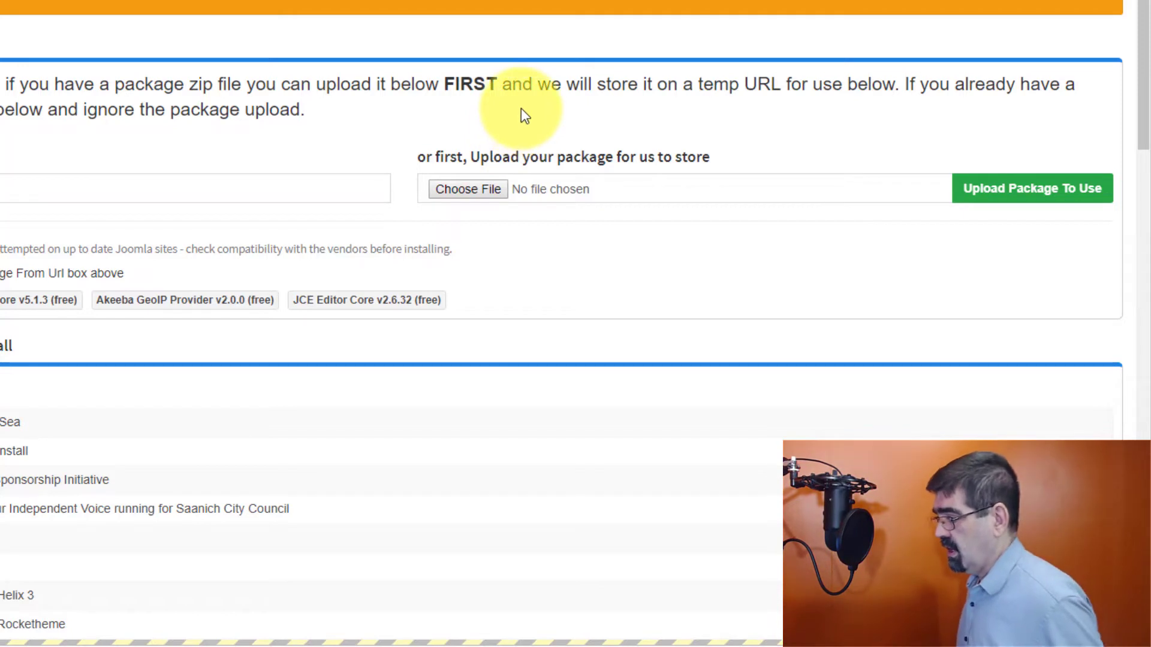
Choose pkg_akeeba-6.3.0-pro.zip from the akeeba folder and submit it with Upload Package To Use
{"action": "left_click", "coordinate": [472, 189]}
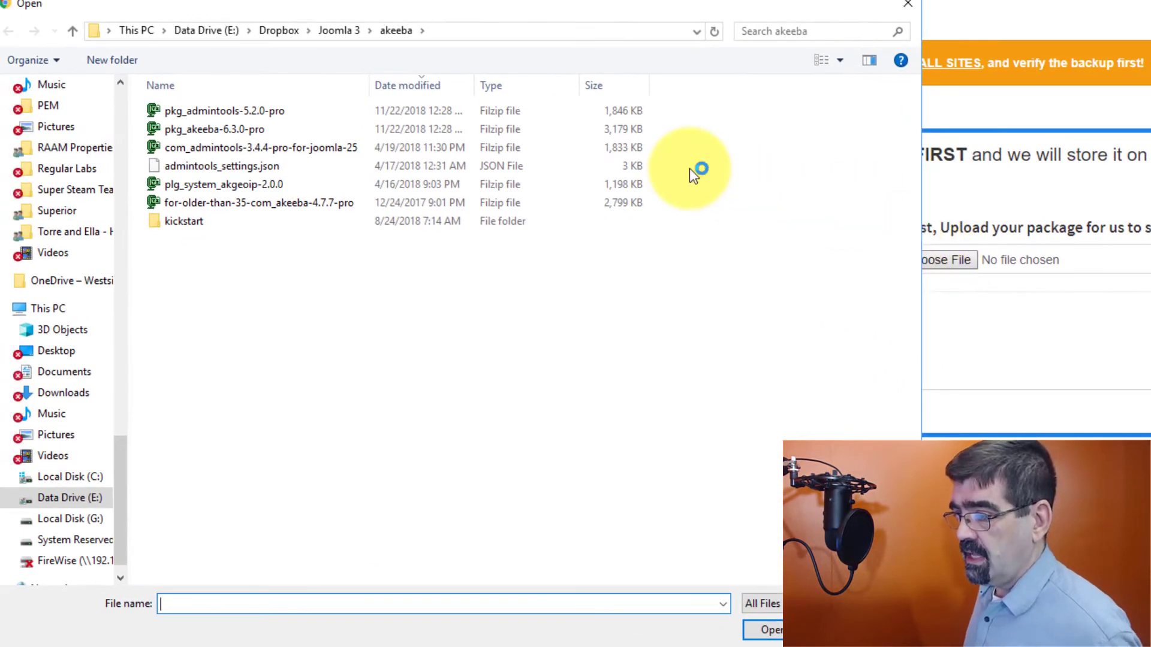
{"action": "left_click", "coordinate": [229, 132]}
{"action": "left_click", "coordinate": [761, 637]}
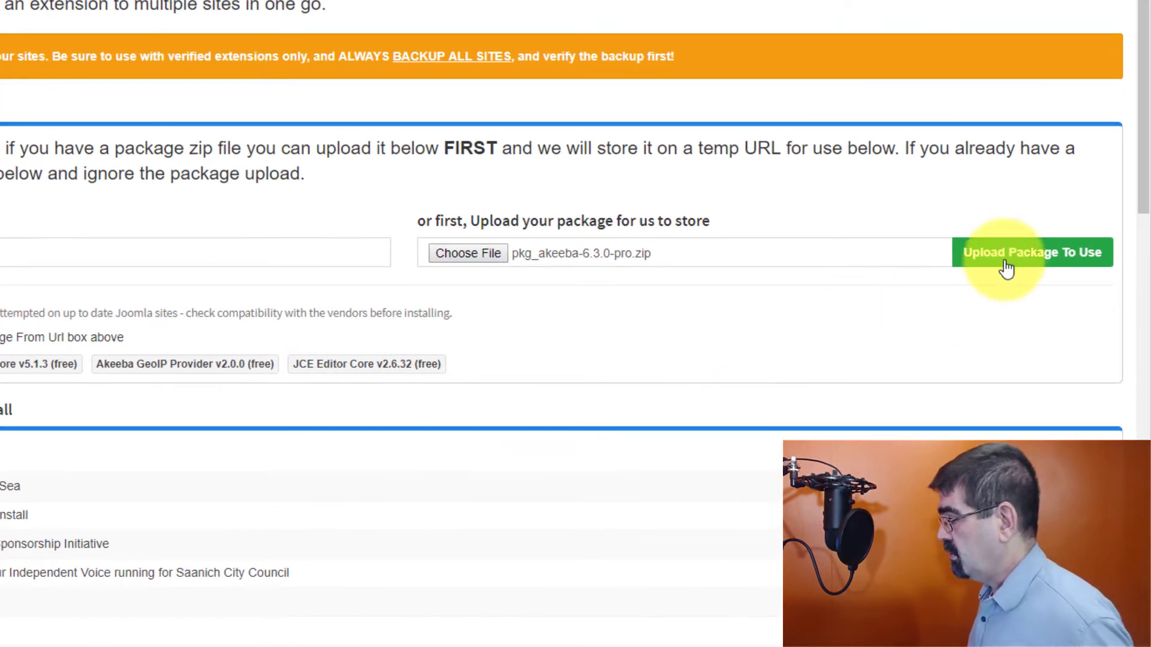
{"action": "left_click", "coordinate": [1007, 266]}
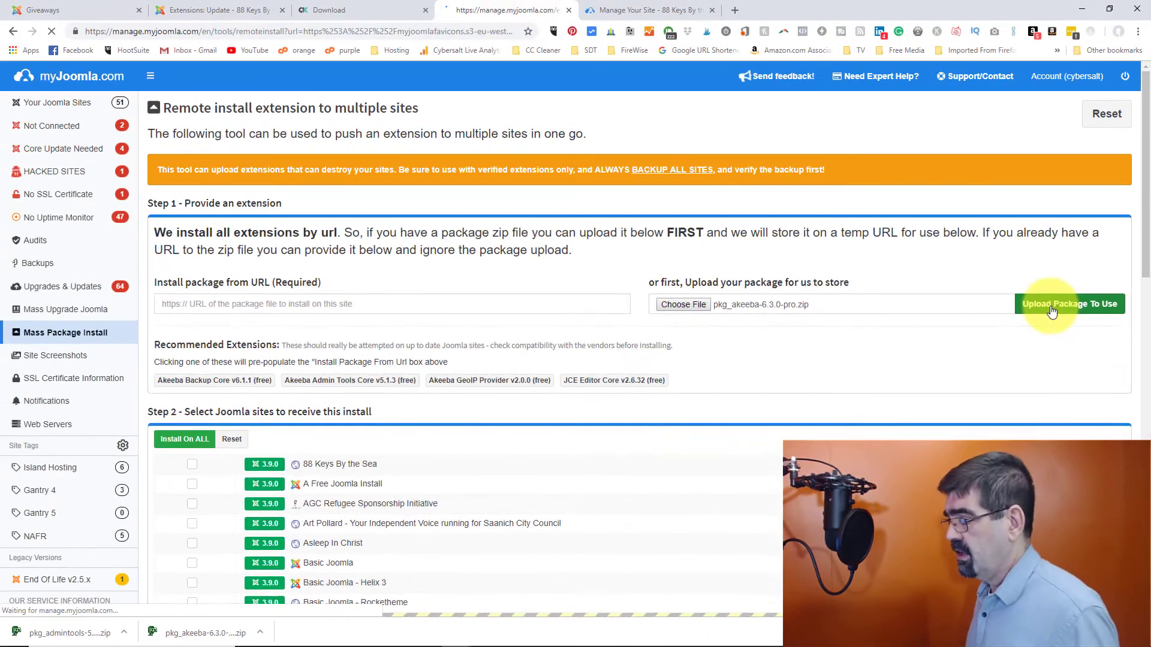
Store the package so its install URL fills in, then review the ticked target sites in Step 2
{"action": "left_click", "coordinate": [1007, 264]}
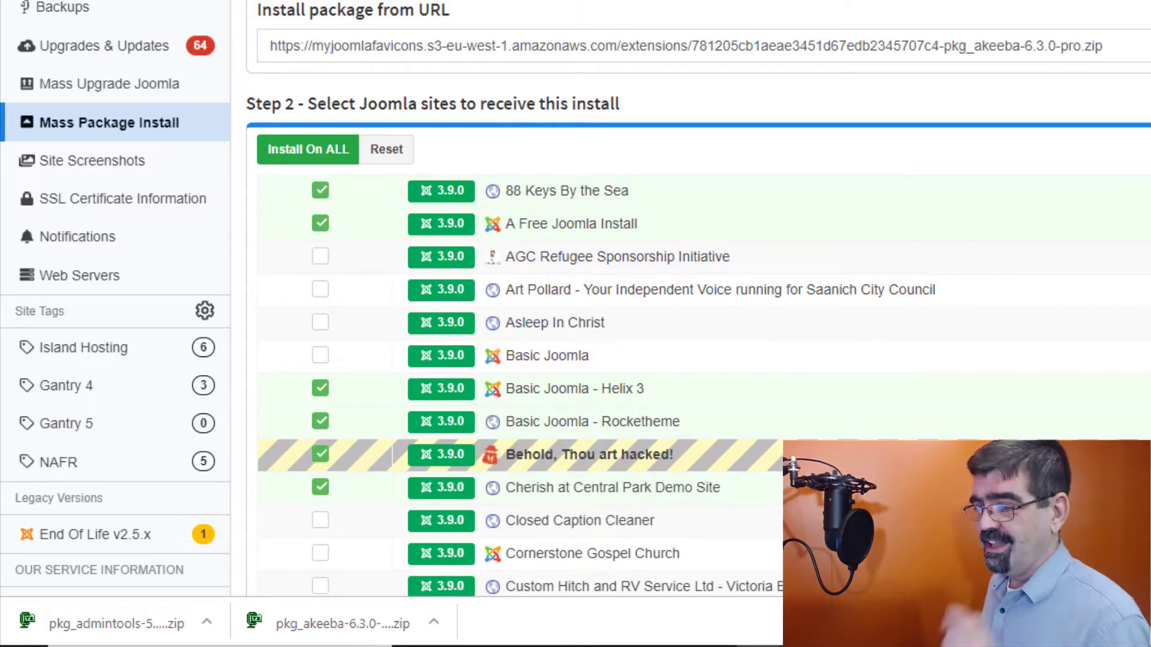
{"action": "scroll", "coordinate": [682, 157], "scroll_direction": "down", "scroll_amount": 4}
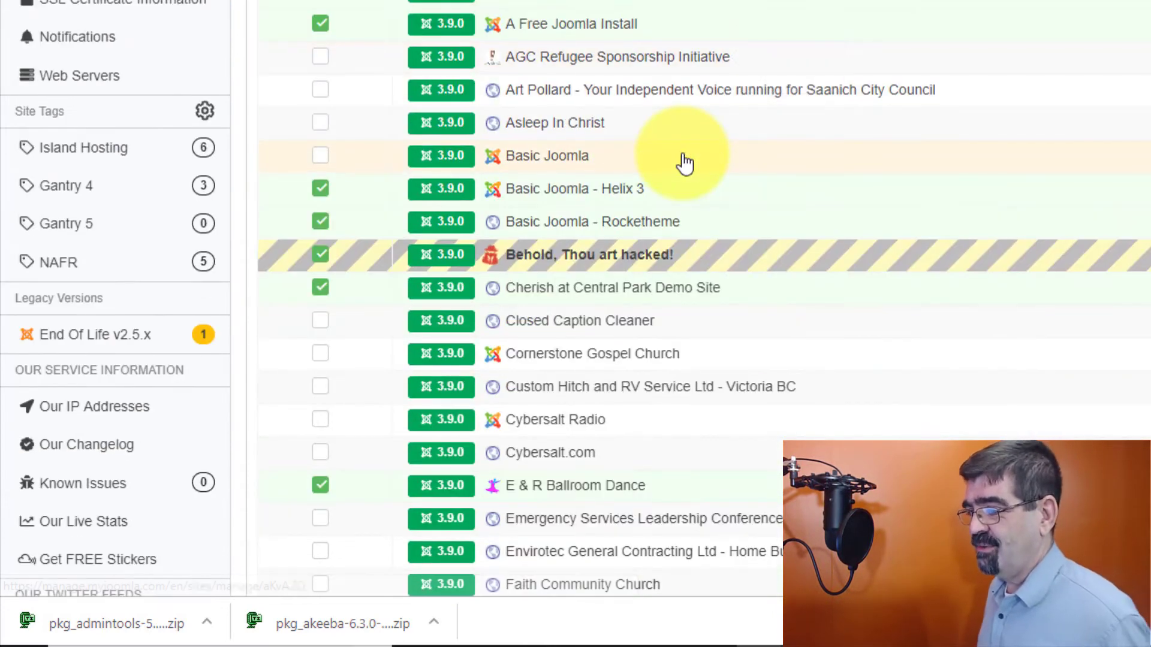
{"action": "scroll", "coordinate": [684, 163], "scroll_direction": "down", "scroll_amount": 10}
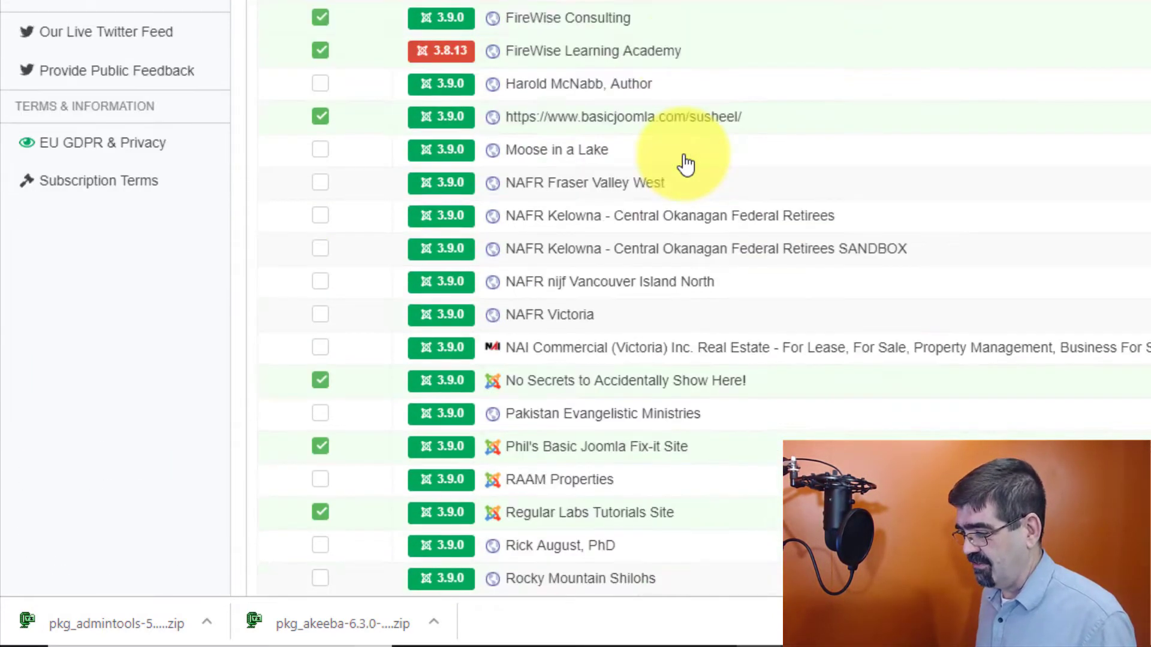
{"action": "scroll", "coordinate": [684, 163], "scroll_direction": "down", "scroll_amount": 2}
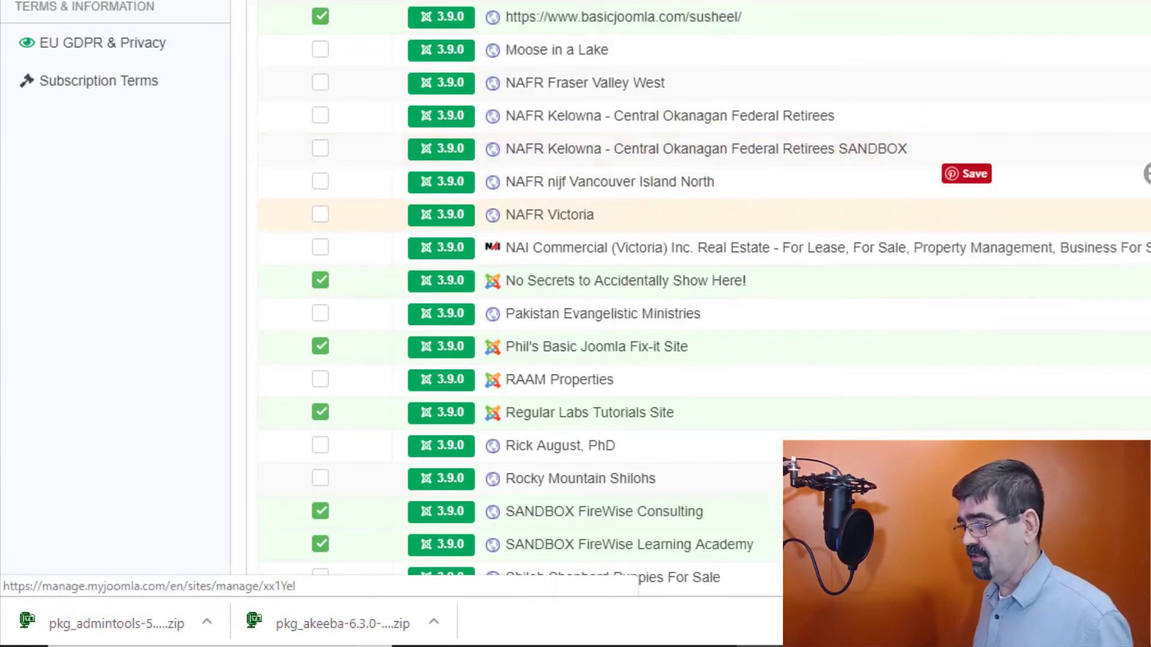
{"action": "scroll", "coordinate": [660, 288], "scroll_direction": "down", "scroll_amount": 5}
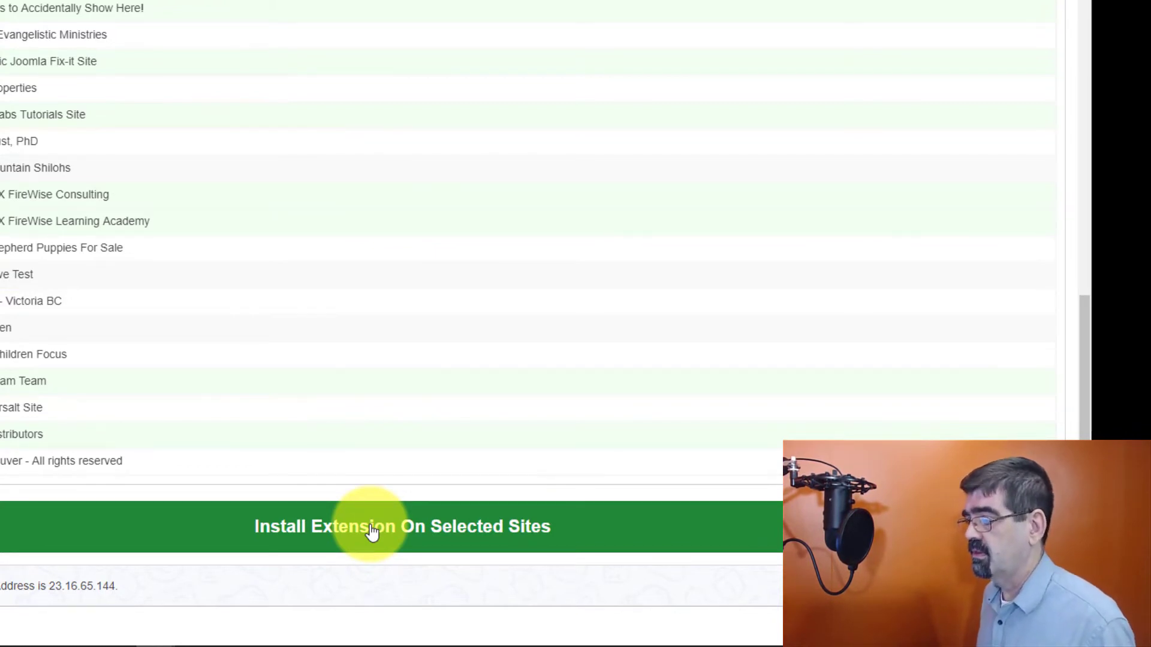
Launch installation of pkg_akeeba-6.3.0-pro on the 17 selected sites
{"action": "left_click", "coordinate": [371, 531]}
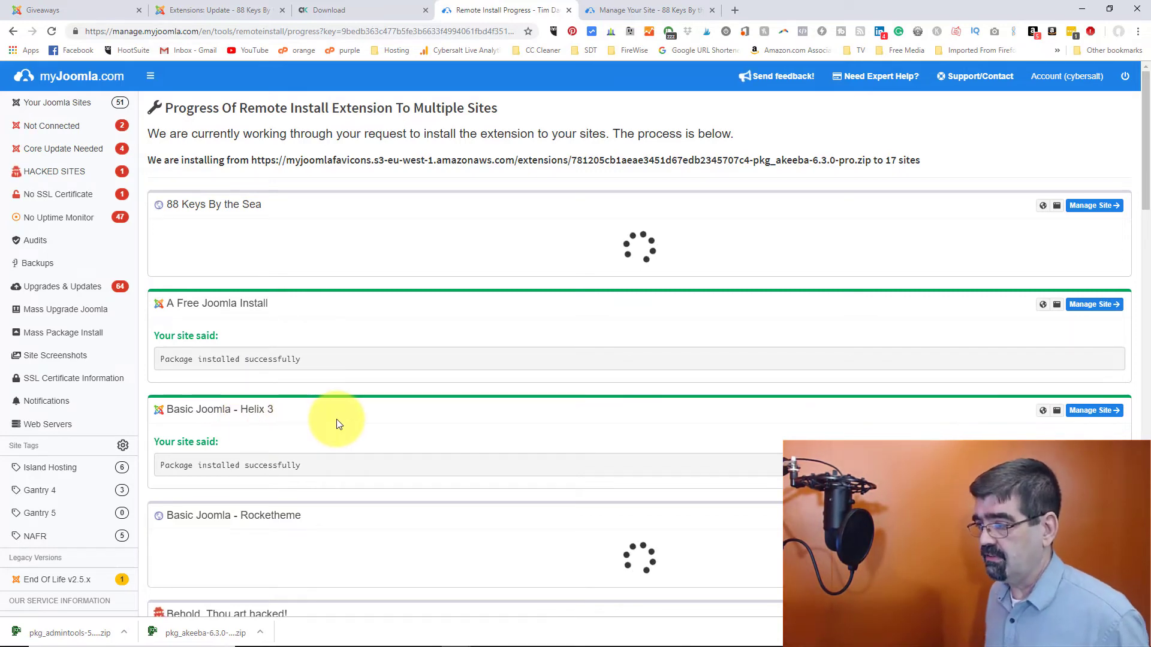
Scroll through the Remote Install Progress results per site, including the FireWise server errors
{"action": "scroll", "coordinate": [338, 423], "scroll_direction": "down", "scroll_amount": 8}
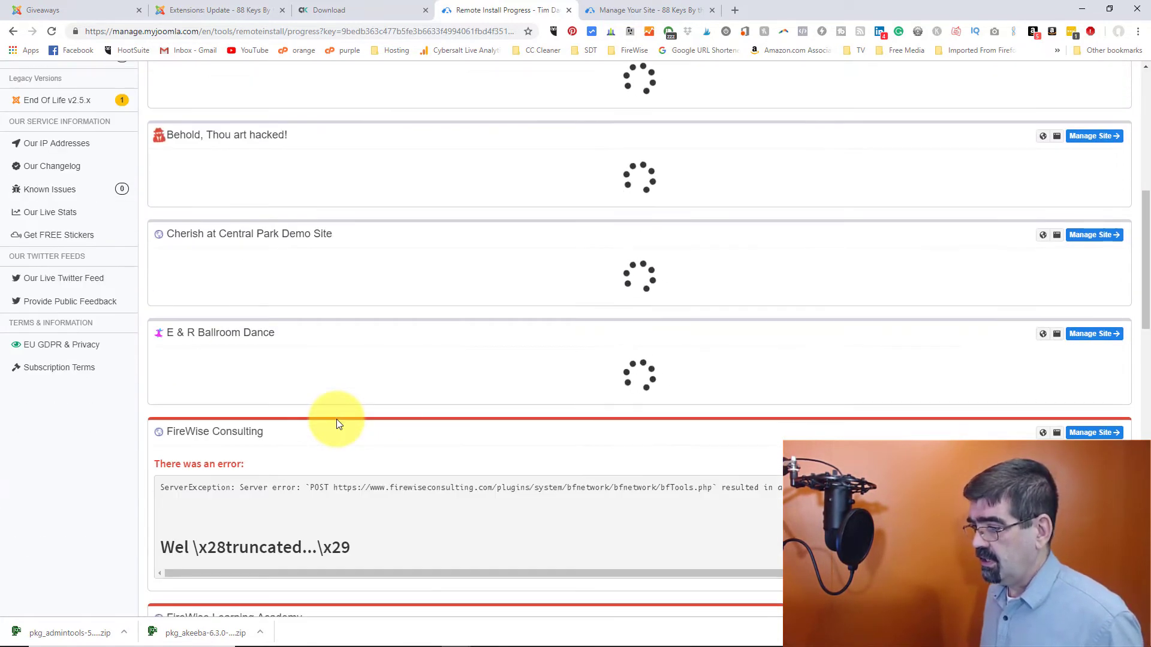
{"action": "scroll", "coordinate": [337, 424], "scroll_direction": "down", "scroll_amount": 2}
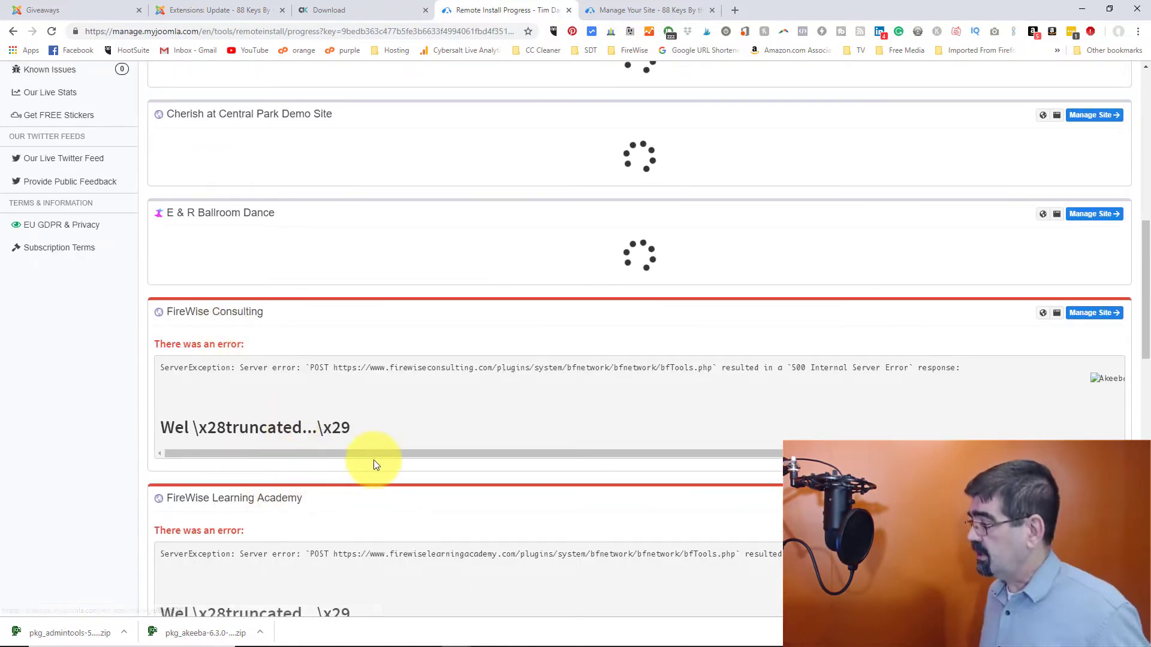
{"action": "scroll", "coordinate": [377, 464], "scroll_direction": "down", "scroll_amount": 3}
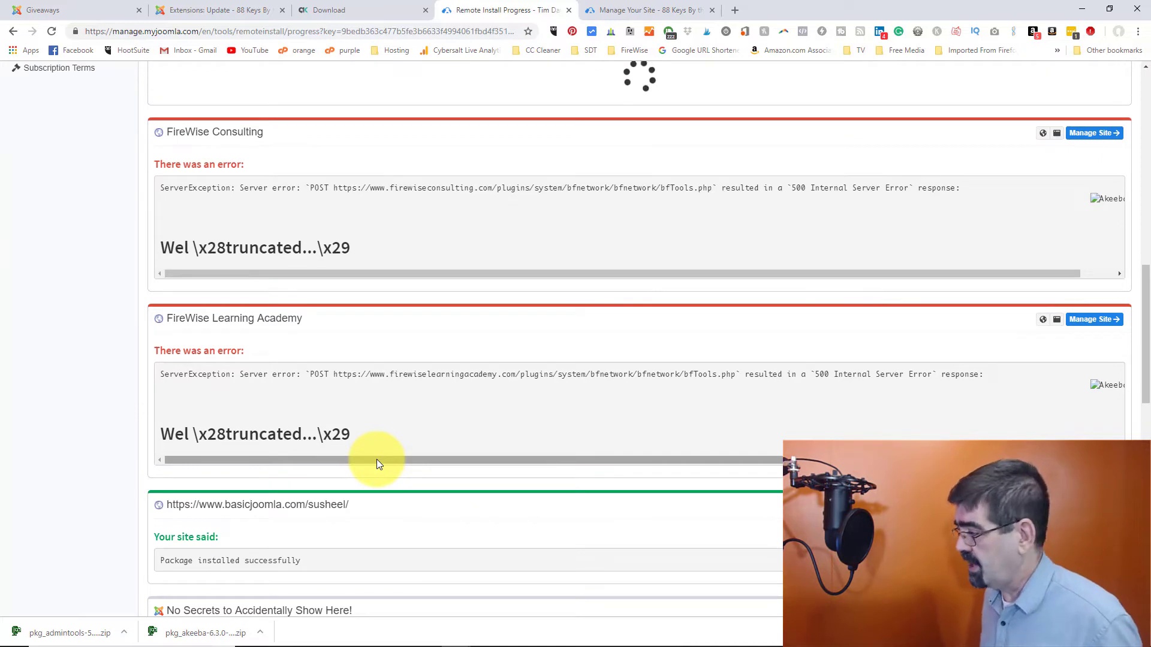
{"action": "scroll", "coordinate": [377, 464], "scroll_direction": "down", "scroll_amount": 2}
{"action": "scroll", "coordinate": [376, 464], "scroll_direction": "down", "scroll_amount": 2}
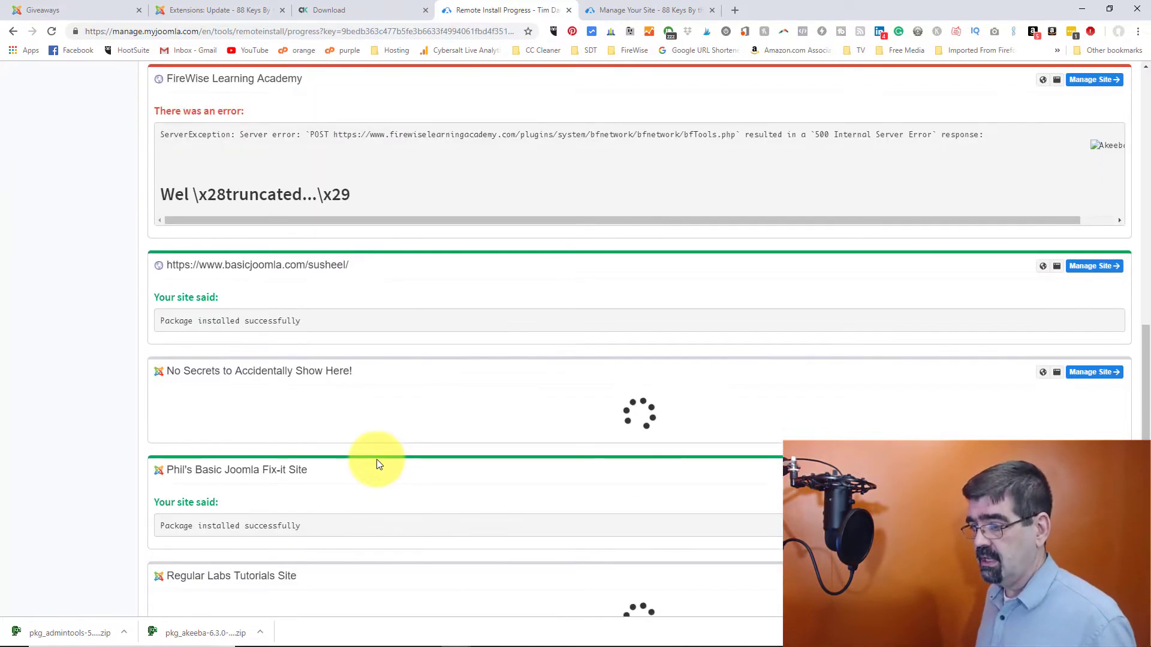
{"action": "scroll", "coordinate": [376, 459], "scroll_direction": "down", "scroll_amount": 2}
{"action": "scroll", "coordinate": [437, 348], "scroll_direction": "down", "scroll_amount": 2}
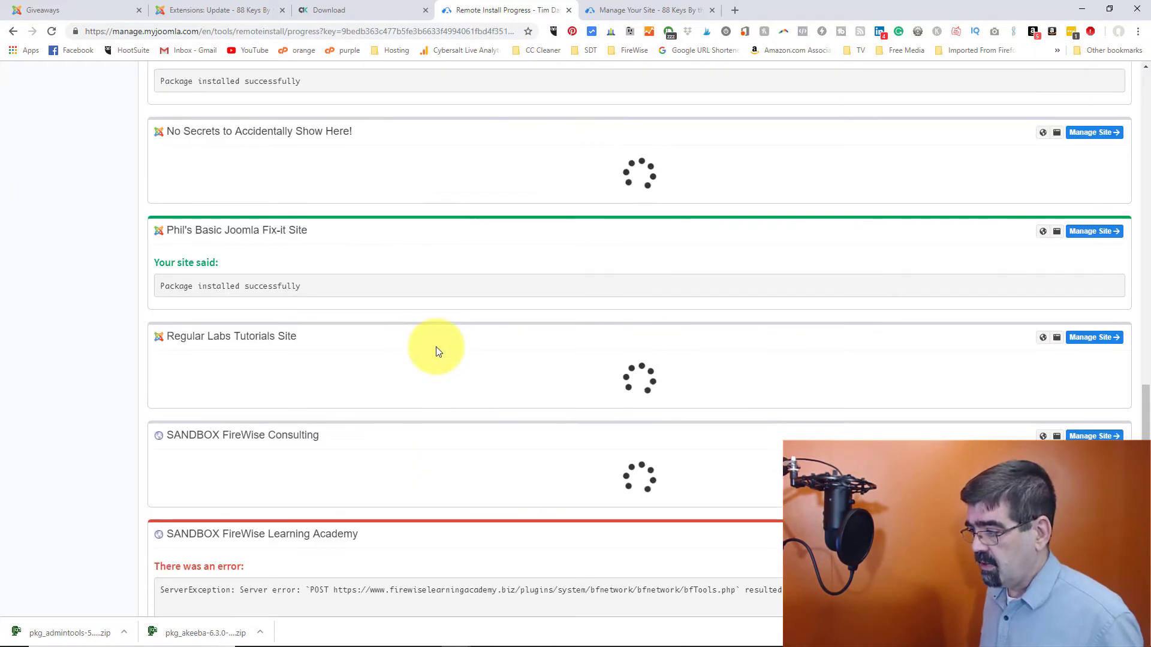
{"action": "scroll", "coordinate": [437, 351], "scroll_direction": "down", "scroll_amount": 2}
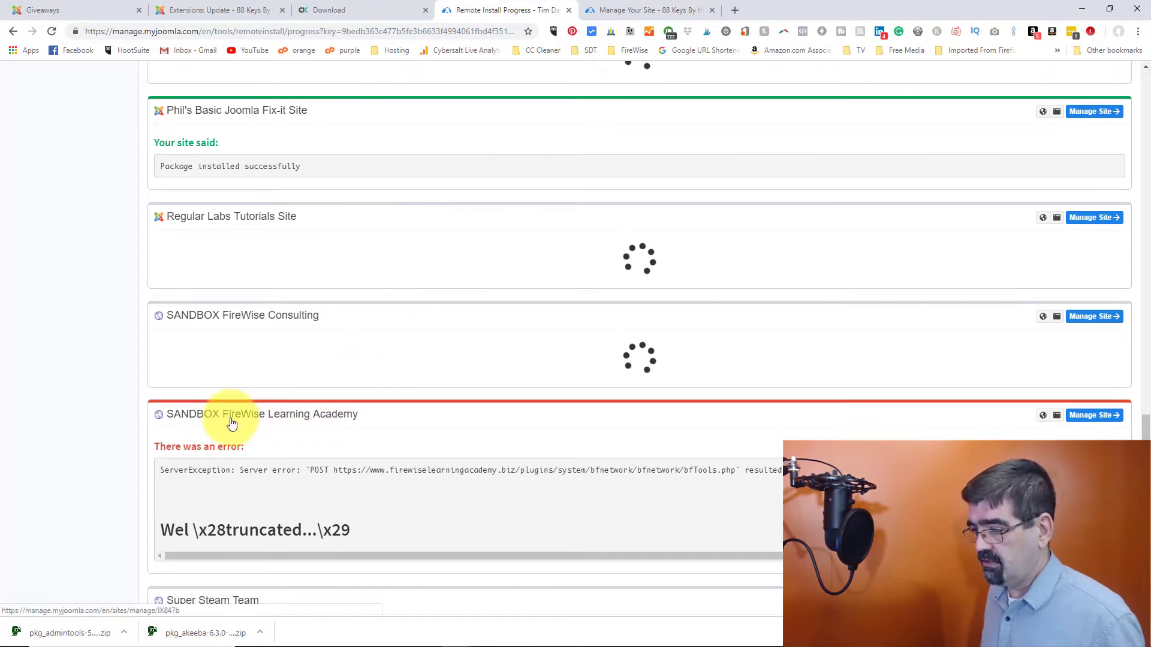
{"action": "scroll", "coordinate": [403, 435], "scroll_direction": "down", "scroll_amount": 4}
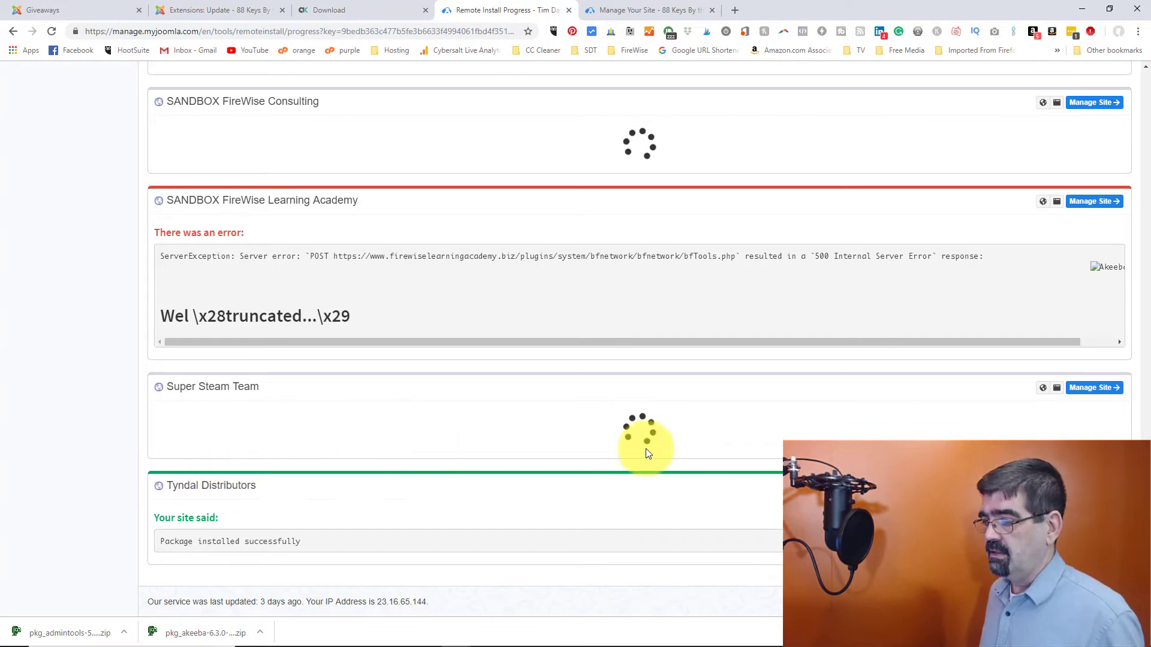
{"action": "scroll", "coordinate": [647, 448], "scroll_direction": "up", "scroll_amount": 8}
{"action": "scroll", "coordinate": [646, 450], "scroll_direction": "up", "scroll_amount": 20}
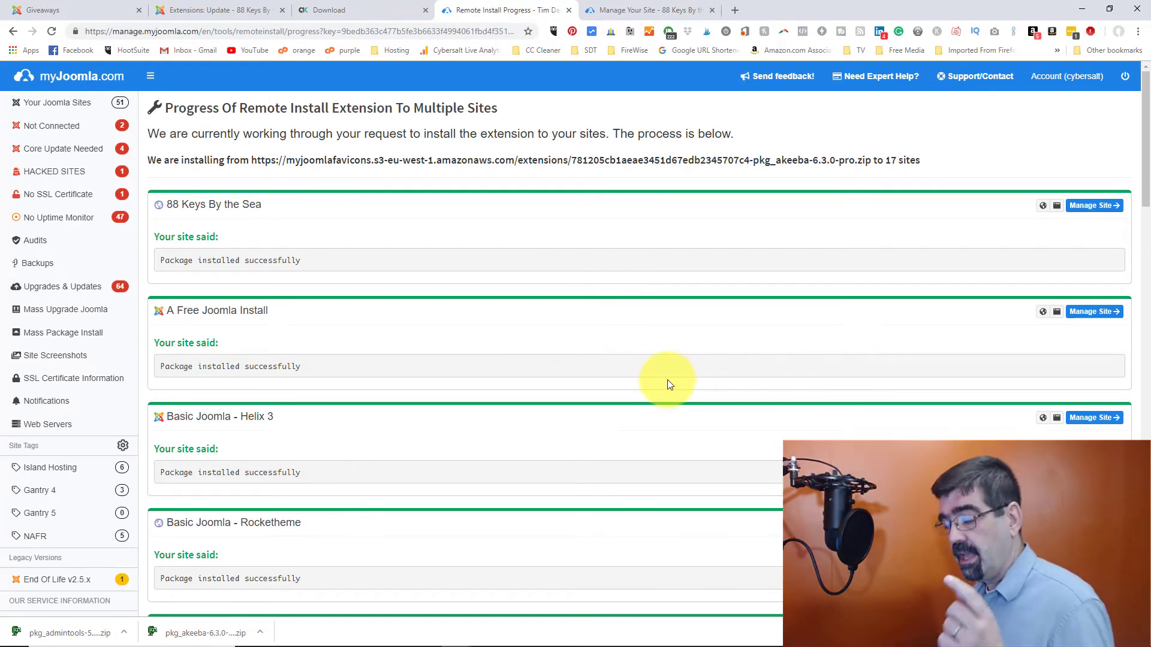
Go to Upgrades & Updates and start a realtime update check of all 49 sites
{"action": "left_click", "coordinate": [65, 290]}
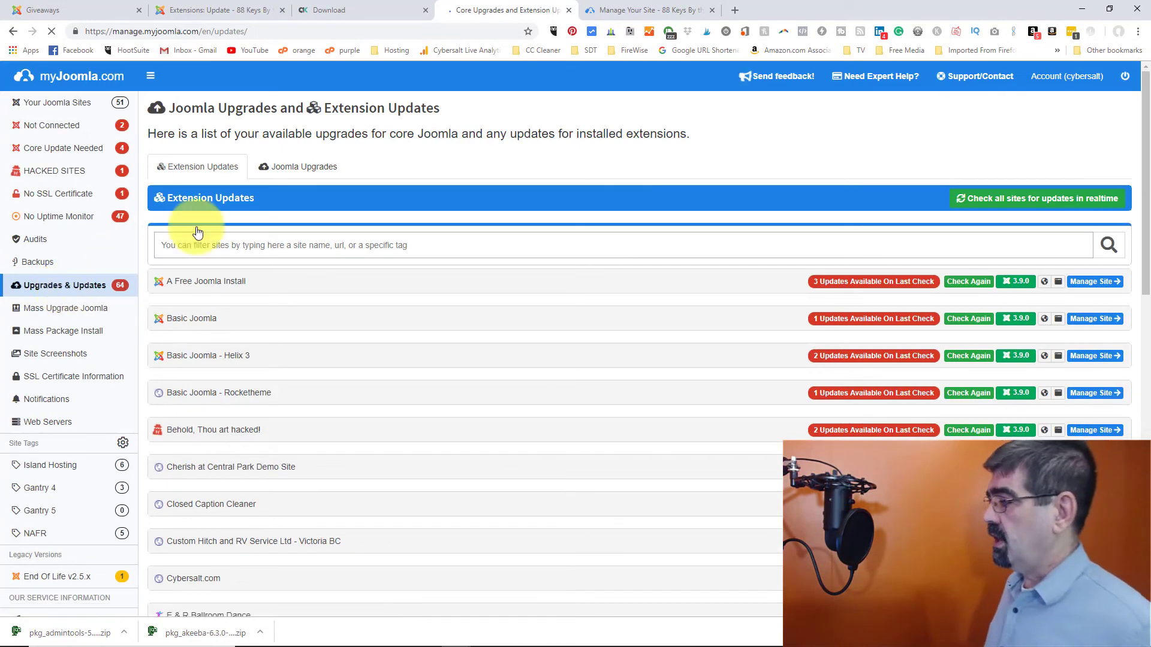
{"action": "left_click", "coordinate": [1068, 201]}
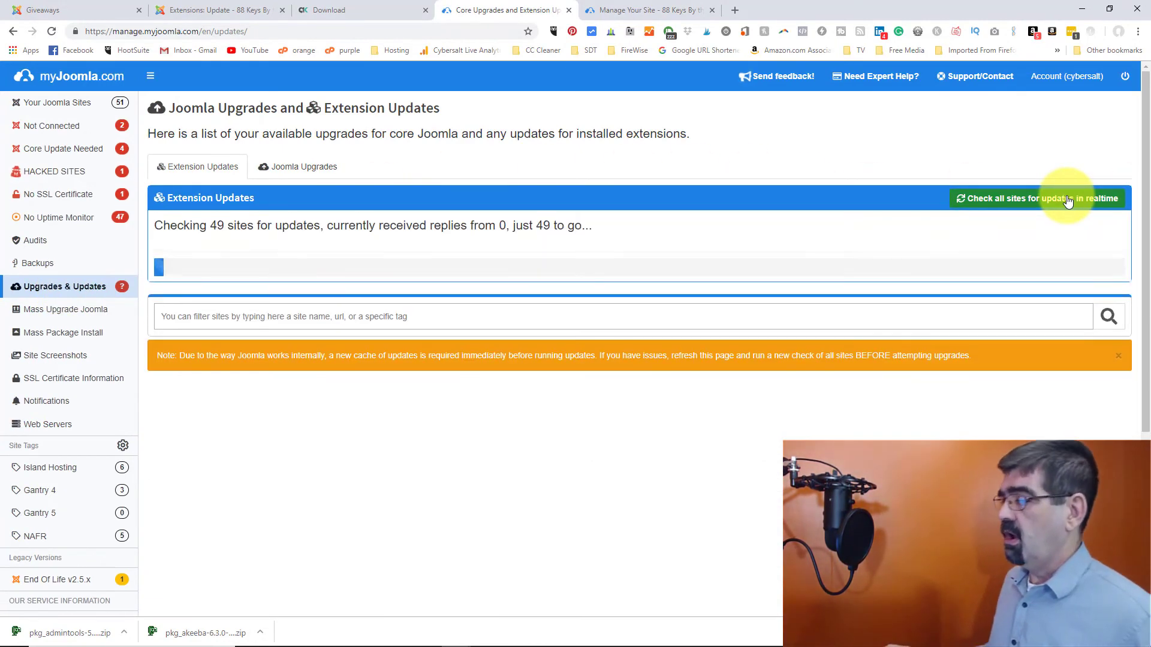